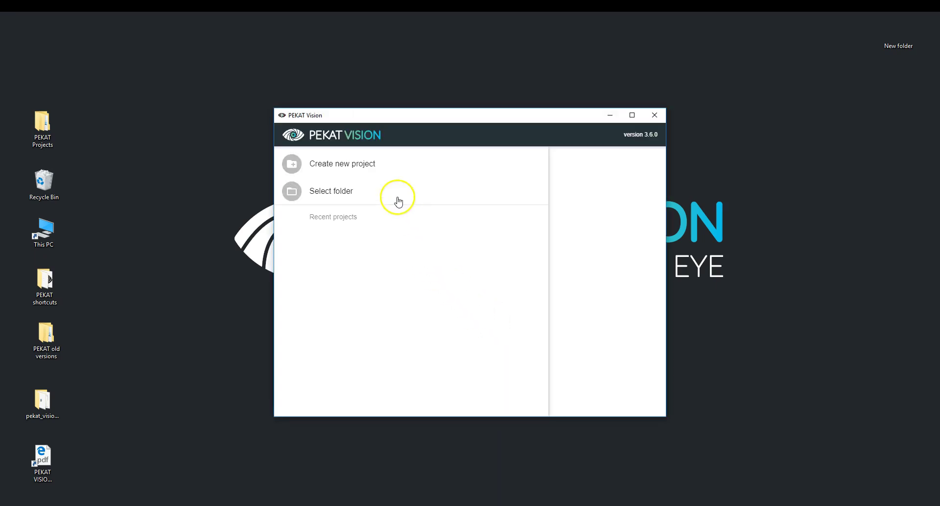
Step: Create a new project named wood_knots and start it
{"action": "left_click", "coordinate": [379, 163]}
{"action": "left_click", "coordinate": [407, 246]}
{"action": "type", "text": "wood_knots"}
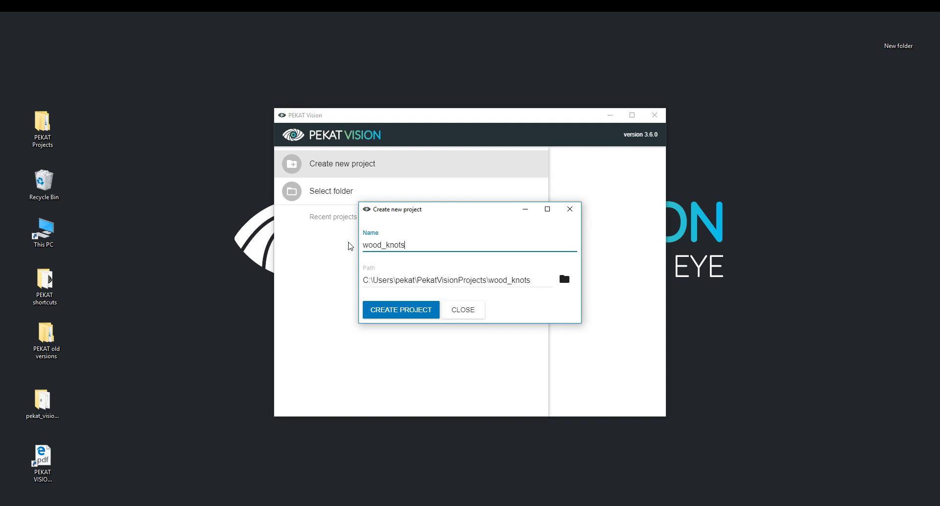
{"action": "left_click", "coordinate": [413, 310]}
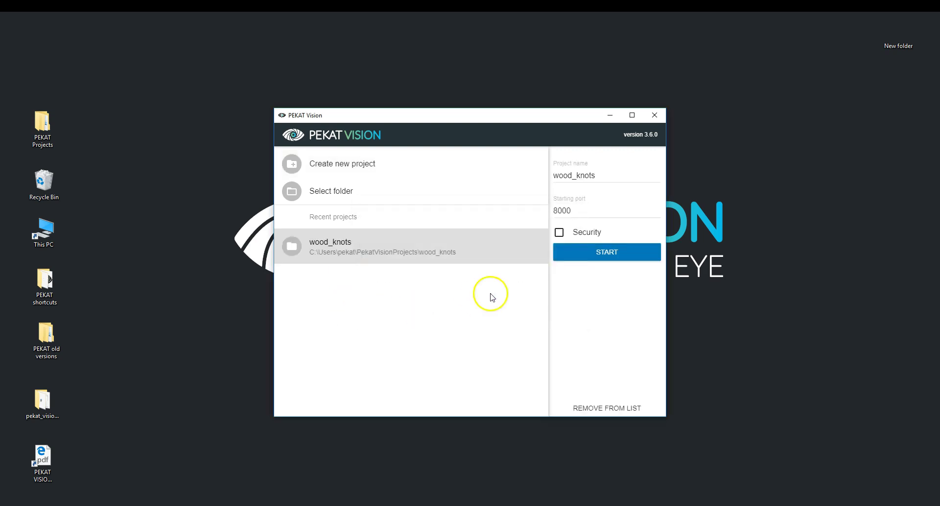
{"action": "left_click", "coordinate": [587, 254]}
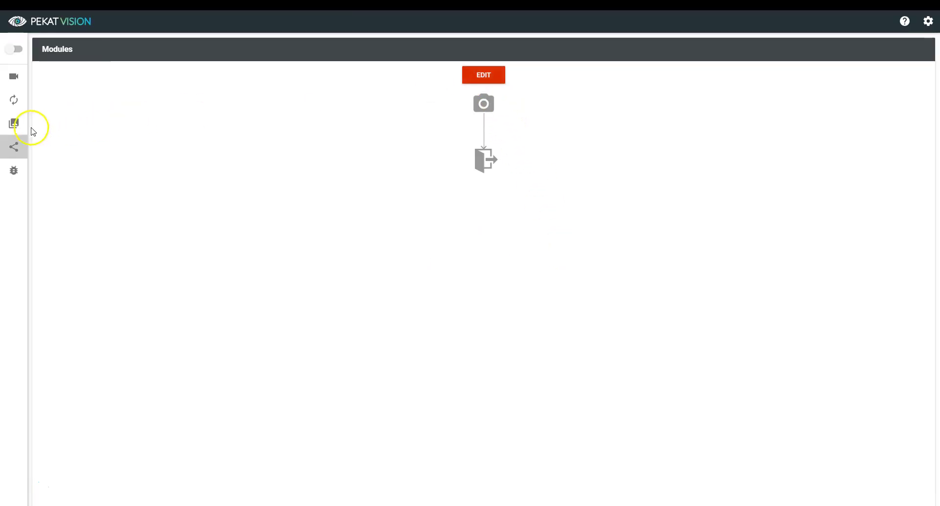
{"action": "left_click", "coordinate": [14, 126]}
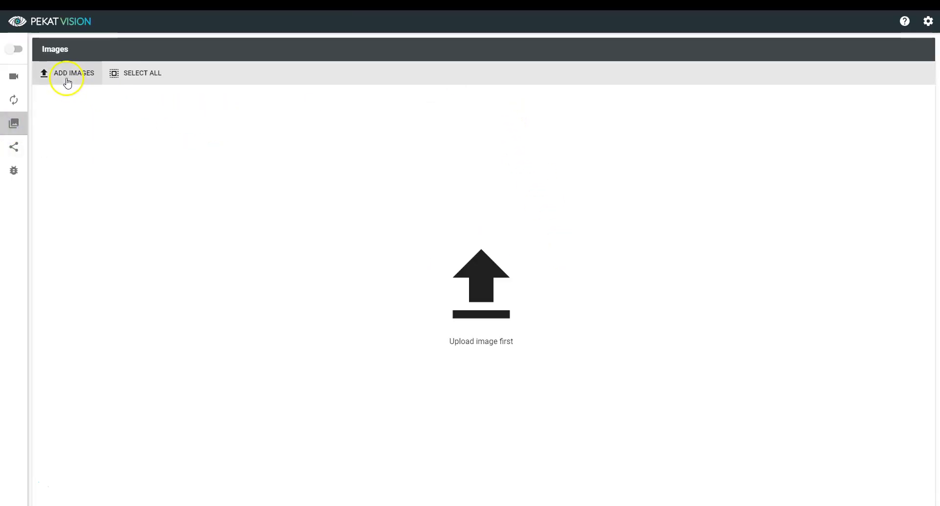
{"action": "left_click", "coordinate": [66, 76]}
{"action": "left_click", "coordinate": [459, 16]}
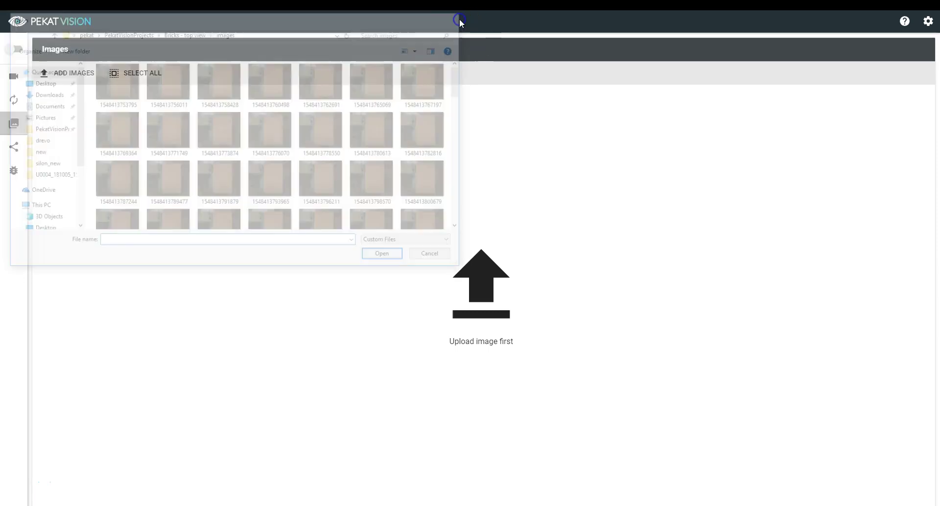
{"action": "left_click", "coordinate": [16, 149]}
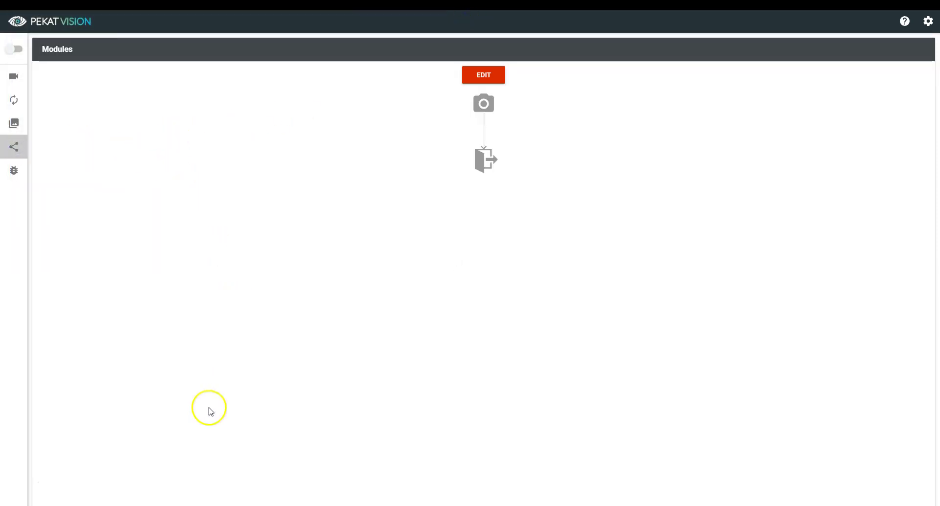
Step: Import all pictures from the Wood Pictures folder without a file name prefix or resizing, and show them in the project's image list
{"action": "mouse_move", "coordinate": [81, 505]}
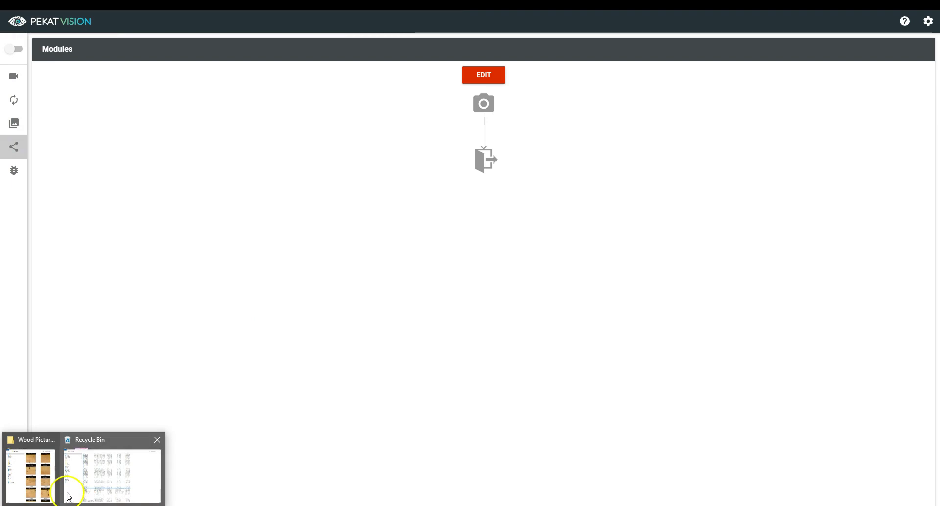
{"action": "left_click", "coordinate": [42, 473]}
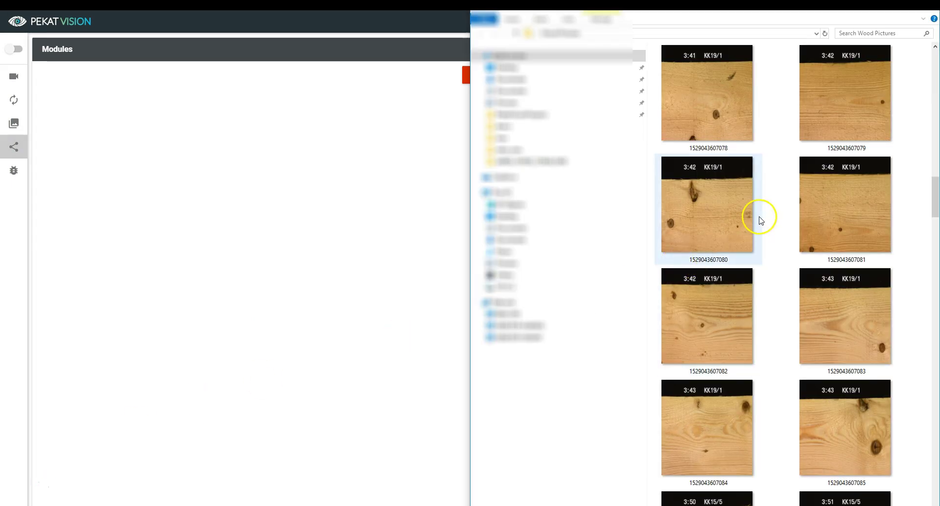
{"action": "key", "text": "ctrl+a"}
{"action": "left_click_drag", "start_coordinate": [745, 143], "coordinate": [328, 188]}
{"action": "left_click", "coordinate": [435, 162]}
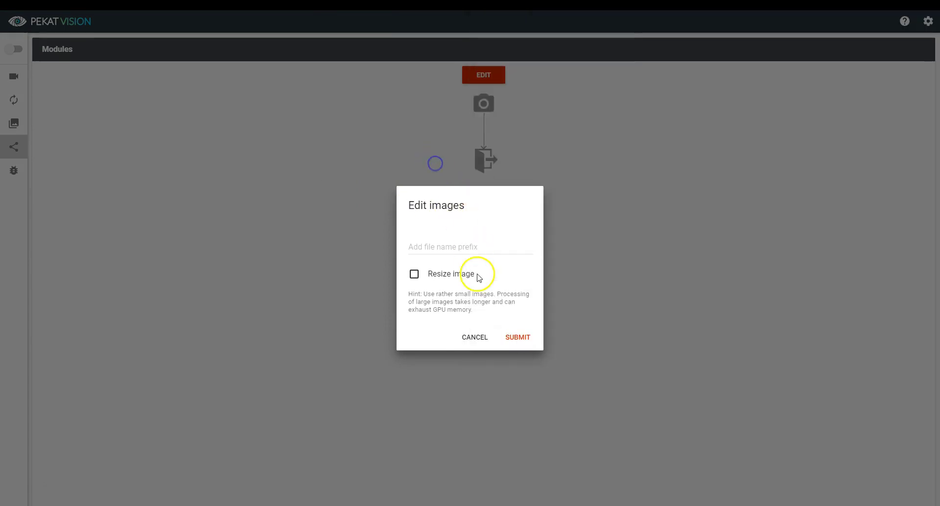
{"action": "left_click", "coordinate": [514, 337]}
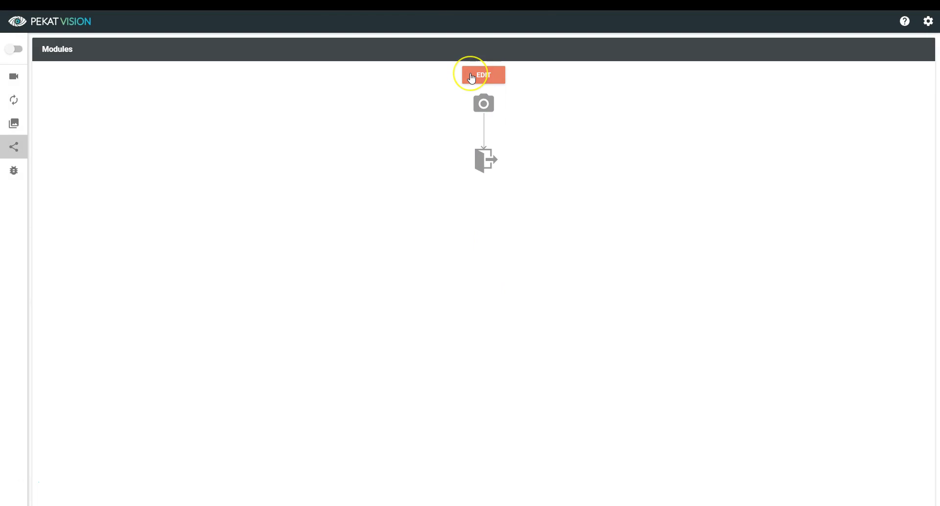
{"action": "left_click", "coordinate": [14, 123]}
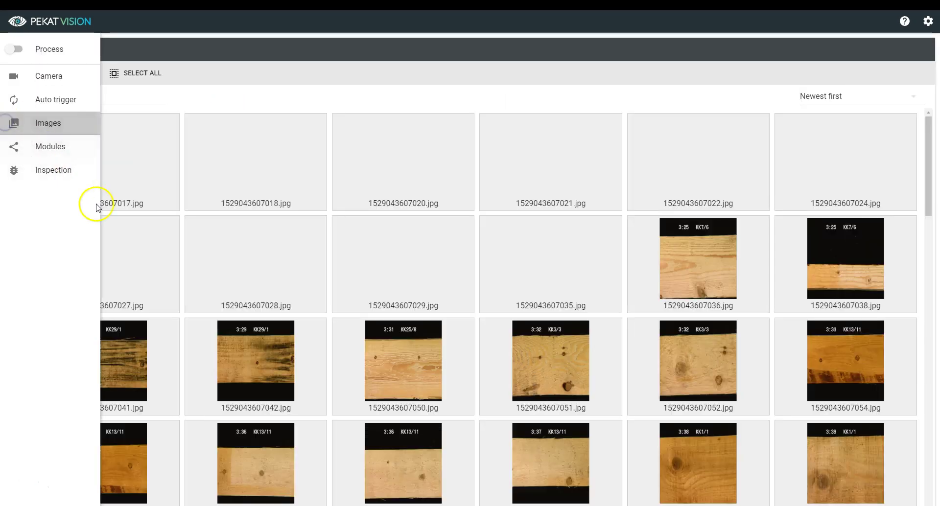
Step: Add a Detector module between the camera and the output in the module flow, and save the changes
{"action": "mouse_move", "coordinate": [16, 145]}
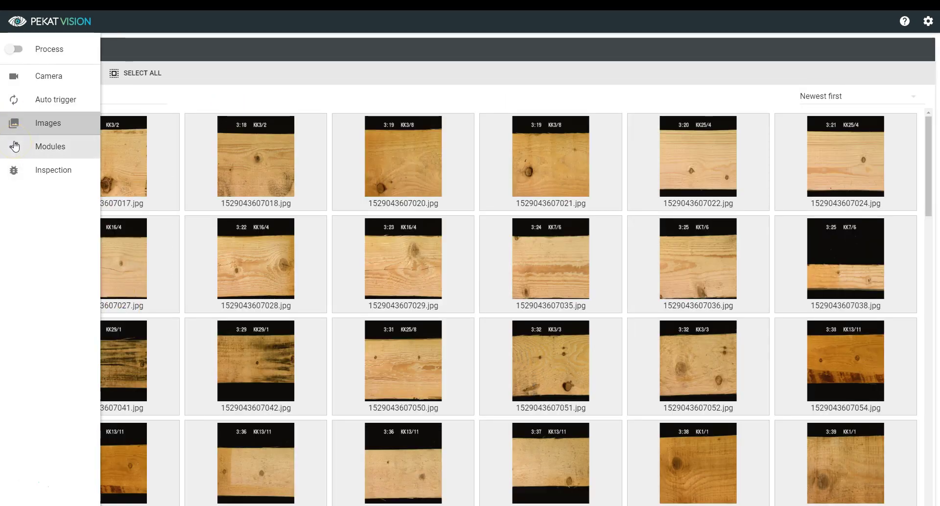
{"action": "left_click", "coordinate": [15, 145]}
{"action": "left_click", "coordinate": [463, 78]}
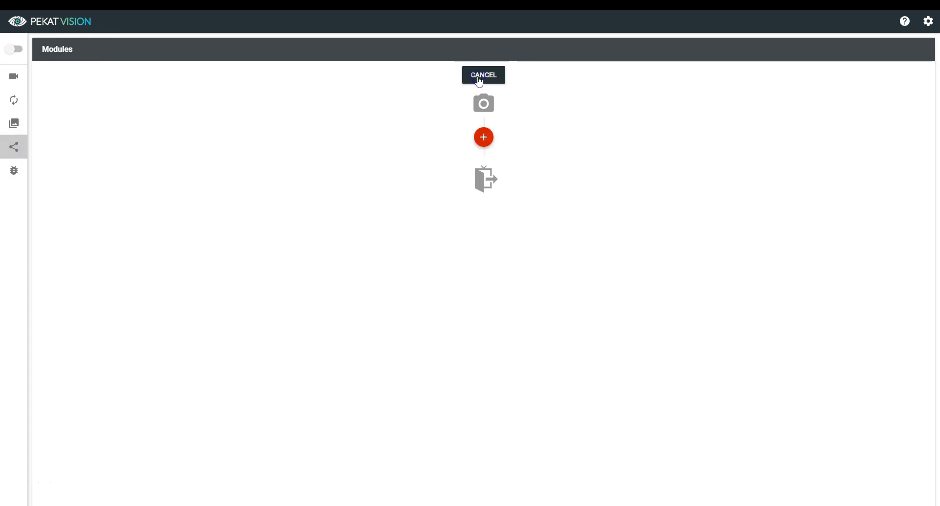
{"action": "left_click", "coordinate": [484, 142]}
{"action": "left_click", "coordinate": [507, 184]}
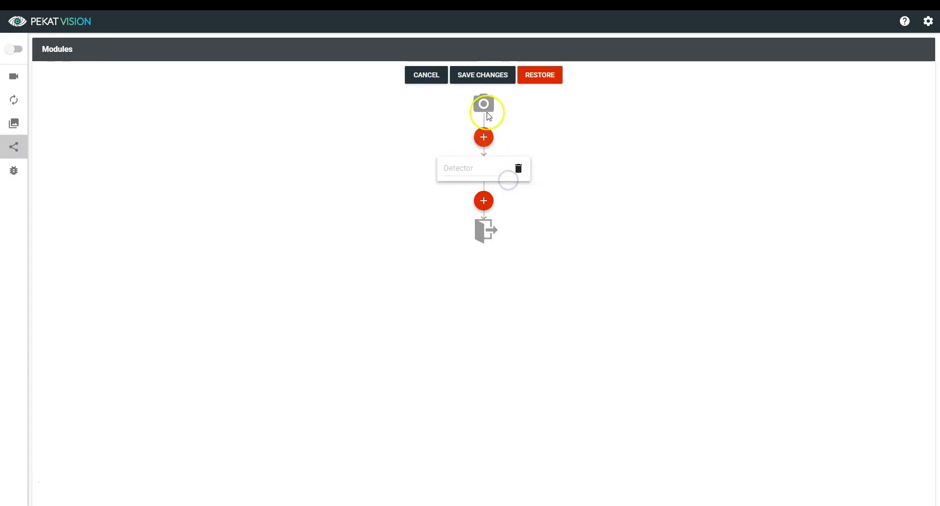
{"action": "left_click", "coordinate": [476, 79]}
Step: Open the Detector module and bring up its training view with the wood images
{"action": "left_click", "coordinate": [473, 143]}
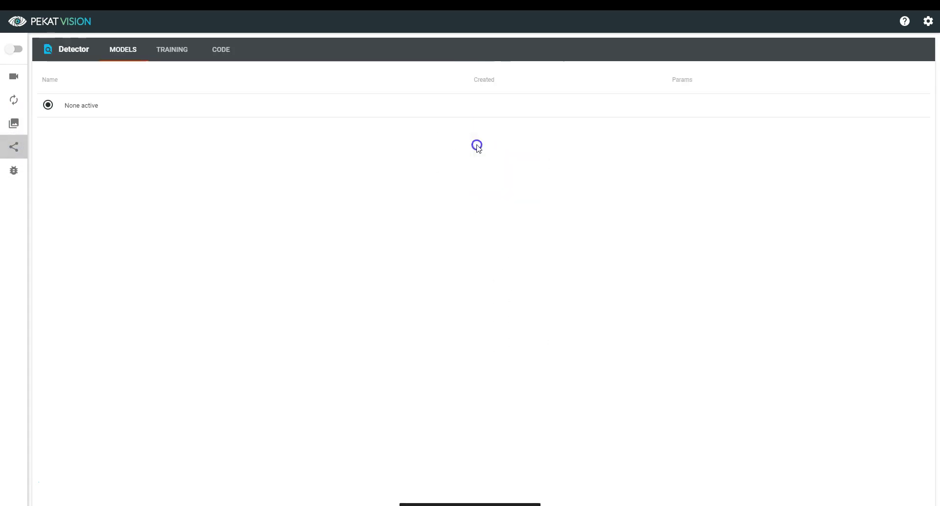
{"action": "left_click", "coordinate": [172, 49]}
{"action": "left_click", "coordinate": [389, 254]}
{"action": "left_click", "coordinate": [548, 316]}
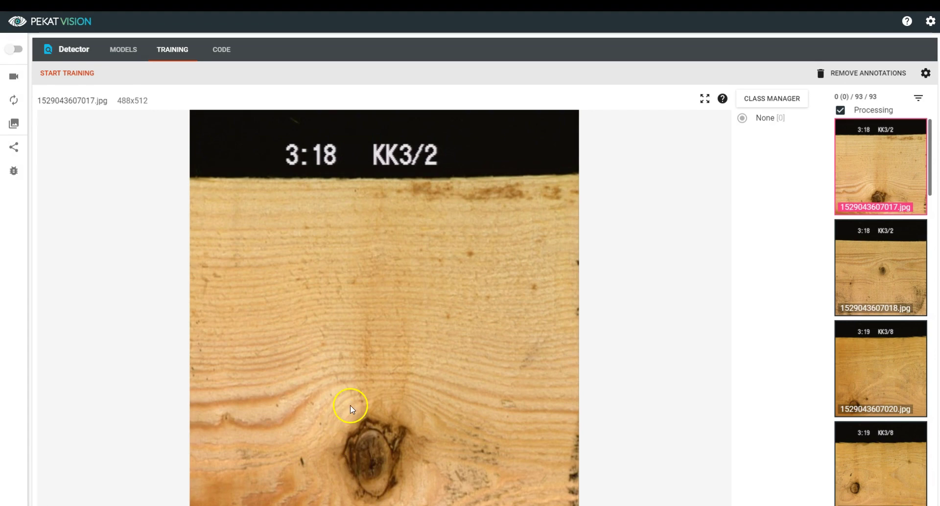
Step: Define two detector classes named Encased and Ingrown, and save them
{"action": "left_click", "coordinate": [777, 103]}
{"action": "left_click", "coordinate": [440, 268]}
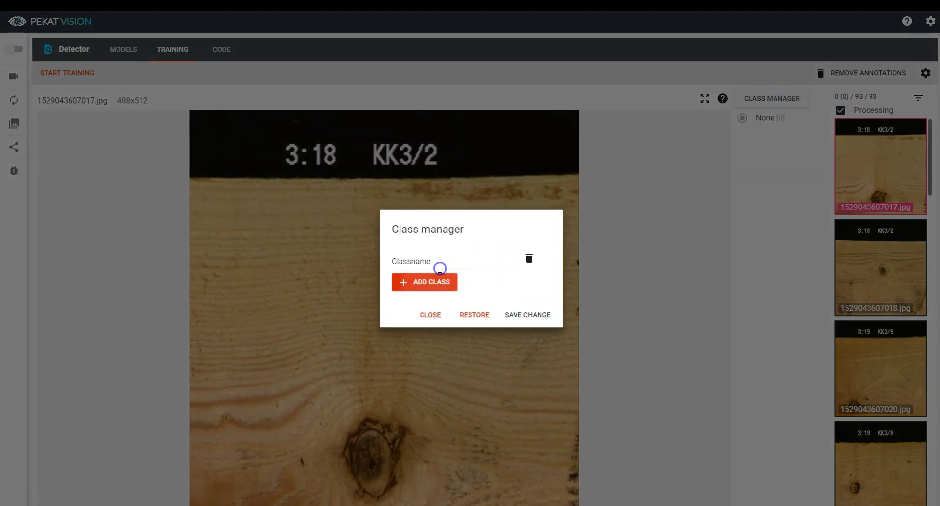
{"action": "left_click_drag", "start_coordinate": [437, 260], "coordinate": [384, 261]}
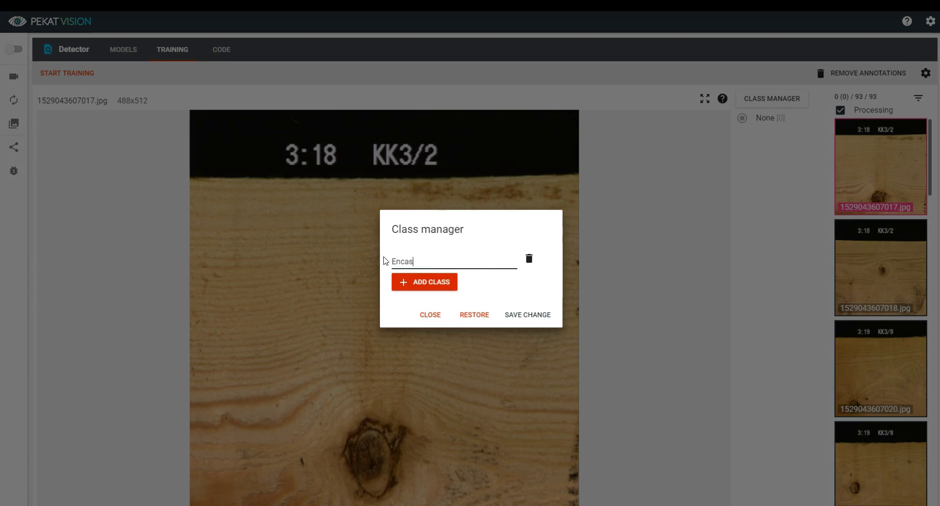
{"action": "left_click", "coordinate": [432, 282]}
{"action": "left_click_drag", "start_coordinate": [431, 274], "coordinate": [344, 279]}
{"action": "type", "text": "Ingrown"}
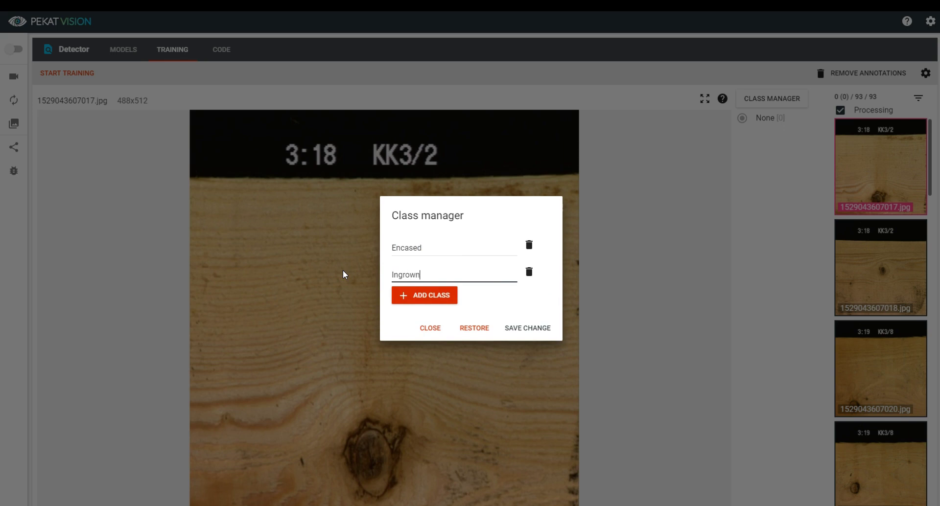
{"action": "left_click", "coordinate": [555, 334]}
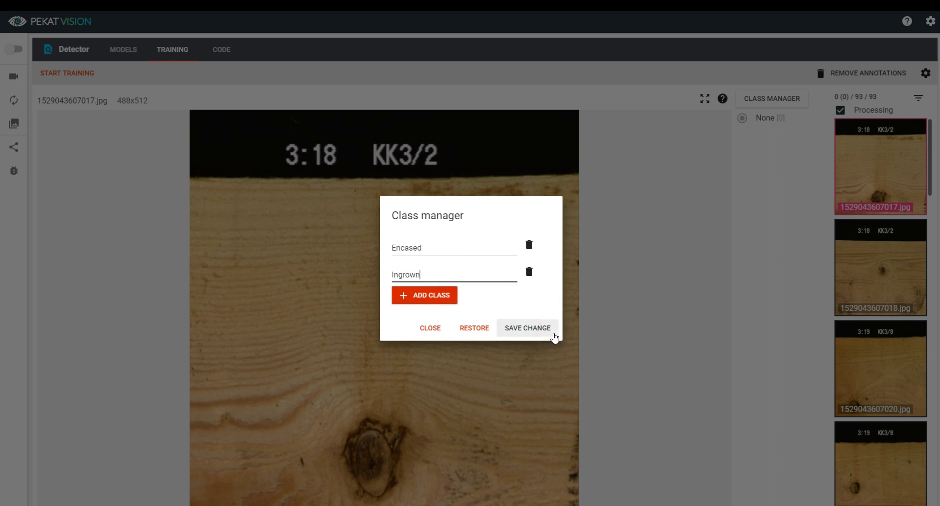
{"action": "left_click", "coordinate": [554, 334]}
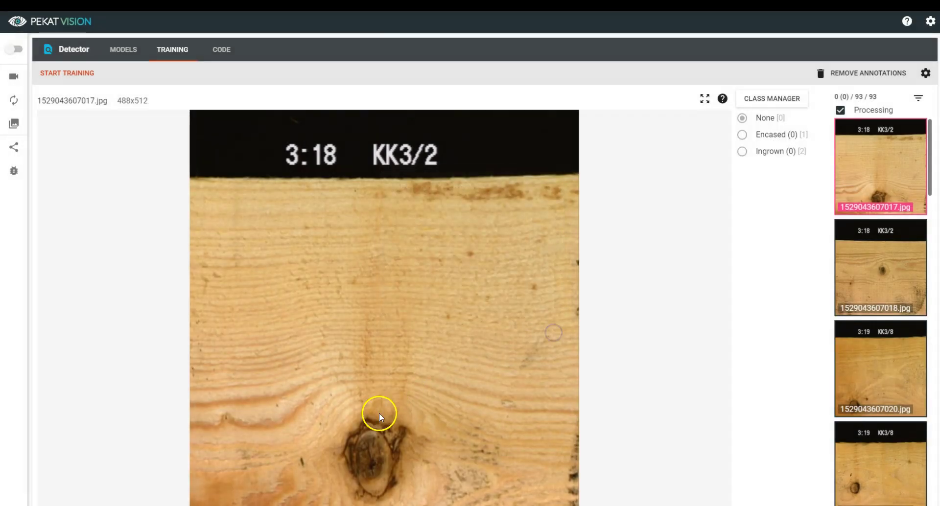
Step: Annotate the knots in 1529043607017.jpg and 1529043607020.jpg as Encased and the one in 1529043607018.jpg as Ingrown
{"action": "mouse_move", "coordinate": [393, 484]}
{"action": "left_mouse_down"}
{"action": "mouse_move", "coordinate": [411, 498]}
{"action": "mouse_move", "coordinate": [395, 479]}
{"action": "left_mouse_up"}
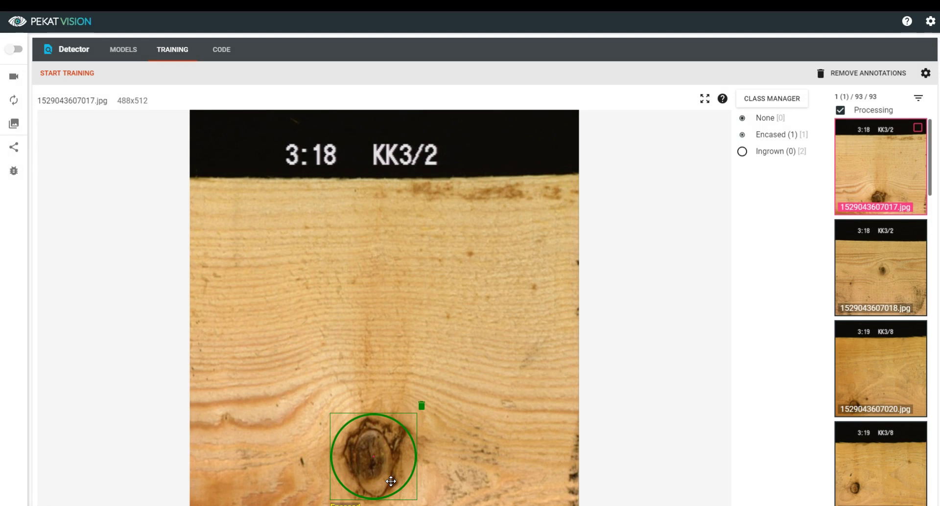
{"action": "left_click", "coordinate": [853, 276]}
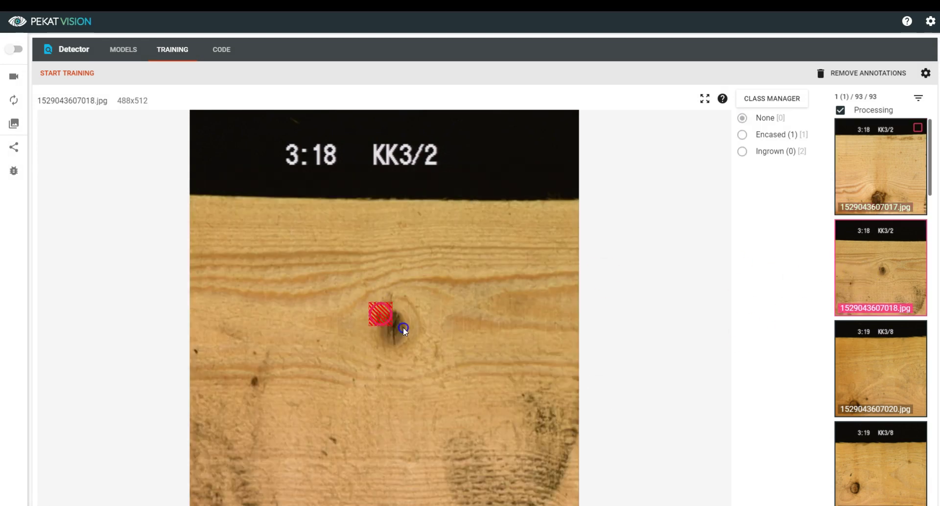
{"action": "mouse_move", "coordinate": [407, 330]}
{"action": "left_mouse_down"}
{"action": "mouse_move", "coordinate": [430, 349]}
{"action": "mouse_move", "coordinate": [420, 332]}
{"action": "left_mouse_up"}
{"action": "left_click", "coordinate": [877, 370]}
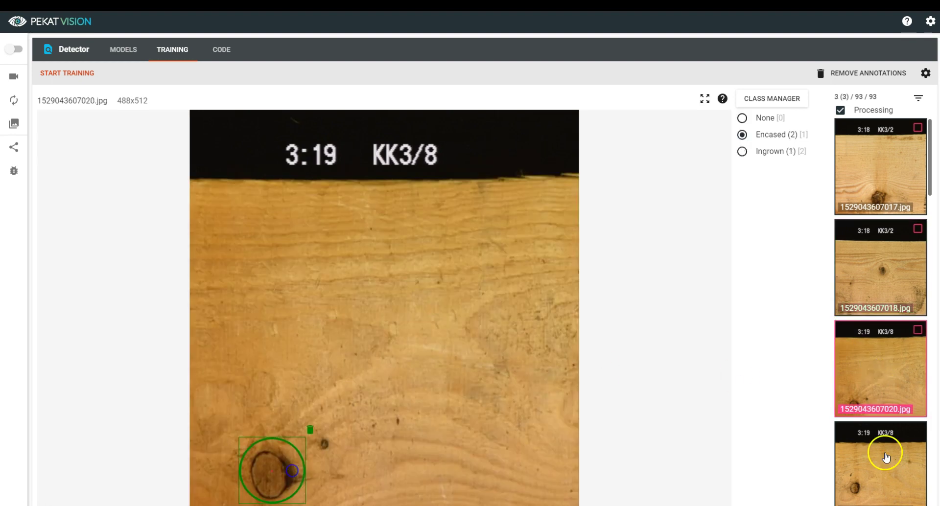
{"action": "left_click_drag", "start_coordinate": [267, 474], "coordinate": [293, 470]}
Step: Annotate one knot in 1529043607021.jpg, two in 1529043607022.jpg and one in 1529043607024.jpg
{"action": "left_click", "coordinate": [874, 458]}
{"action": "left_click_drag", "start_coordinate": [274, 391], "coordinate": [299, 419]}
{"action": "scroll", "coordinate": [890, 431], "scroll_direction": "down", "scroll_amount": 3}
{"action": "left_click", "coordinate": [890, 430]}
{"action": "left_click_drag", "start_coordinate": [349, 387], "coordinate": [361, 400]}
{"action": "left_click_drag", "start_coordinate": [528, 418], "coordinate": [536, 424]}
{"action": "left_click", "coordinate": [866, 477]}
{"action": "left_click_drag", "start_coordinate": [475, 333], "coordinate": [488, 350]}
Step: Annotate two knots each in 1529043607027.jpg and 1529043607028.jpg, classifying the edge knot in the first image as Ingrown
{"action": "scroll", "coordinate": [847, 470], "scroll_direction": "down", "scroll_amount": 5}
{"action": "left_click", "coordinate": [882, 367]}
{"action": "left_click_drag", "start_coordinate": [186, 378], "coordinate": [228, 422]}
{"action": "key", "text": "2"}
{"action": "left_click_drag", "start_coordinate": [435, 323], "coordinate": [457, 357]}
{"action": "left_click", "coordinate": [881, 467]}
{"action": "mouse_move", "coordinate": [495, 310]}
{"action": "left_mouse_down"}
{"action": "mouse_move", "coordinate": [553, 384]}
{"action": "mouse_move", "coordinate": [544, 383]}
{"action": "left_mouse_up"}
{"action": "left_click_drag", "start_coordinate": [278, 361], "coordinate": [290, 384]}
Step: Annotate the knots in 1529043607029.jpg, 1529043607035.jpg and 1529043607036.jpg, classifying the lower knot in 1529043607035.jpg as Ingrown
{"action": "scroll", "coordinate": [874, 447], "scroll_direction": "down", "scroll_amount": 5}
{"action": "left_click", "coordinate": [861, 343]}
{"action": "left_click_drag", "start_coordinate": [417, 250], "coordinate": [455, 306]}
{"action": "left_click", "coordinate": [872, 423]}
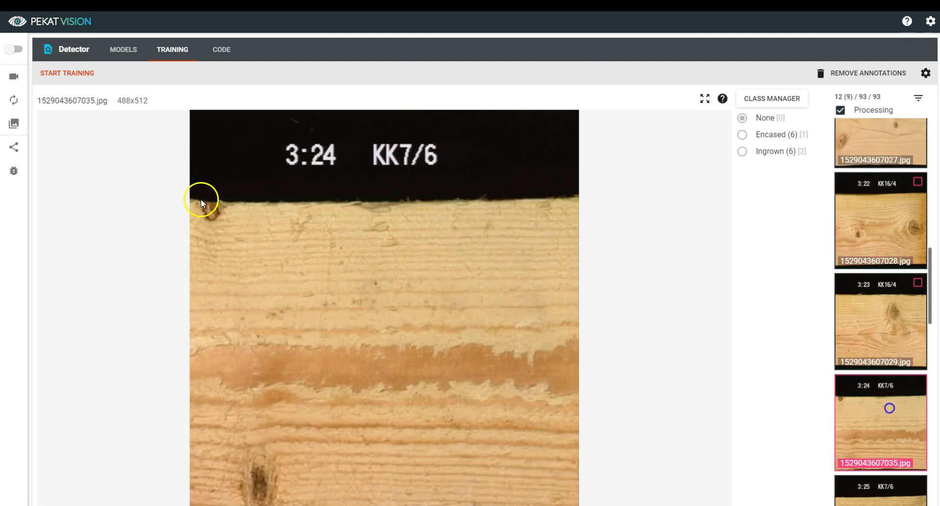
{"action": "left_click_drag", "start_coordinate": [201, 202], "coordinate": [218, 219]}
{"action": "left_click_drag", "start_coordinate": [258, 466], "coordinate": [290, 495]}
{"action": "key", "text": "2"}
{"action": "key", "text": "Right"}
{"action": "left_click_drag", "start_coordinate": [399, 472], "coordinate": [439, 498]}
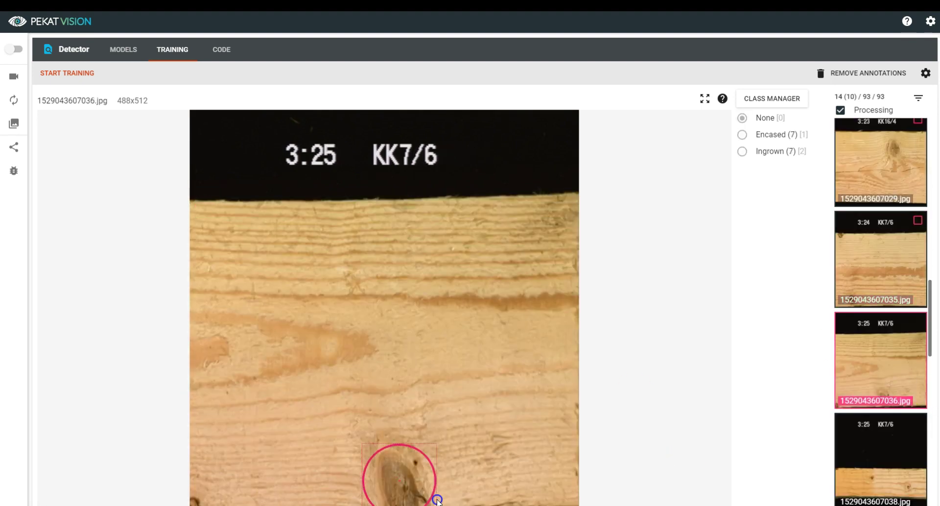
{"action": "key", "text": "Right"}
{"action": "left_click_drag", "start_coordinate": [337, 374], "coordinate": [358, 394]}
{"action": "key", "text": "Delete"}
Step: Annotate the knots in 1529043607041.jpg and 1529043607042.jpg as Encased
{"action": "scroll", "coordinate": [888, 318], "scroll_direction": "down", "scroll_amount": 2}
{"action": "left_click", "coordinate": [888, 318]}
{"action": "left_click", "coordinate": [554, 333]}
{"action": "key", "text": "1"}
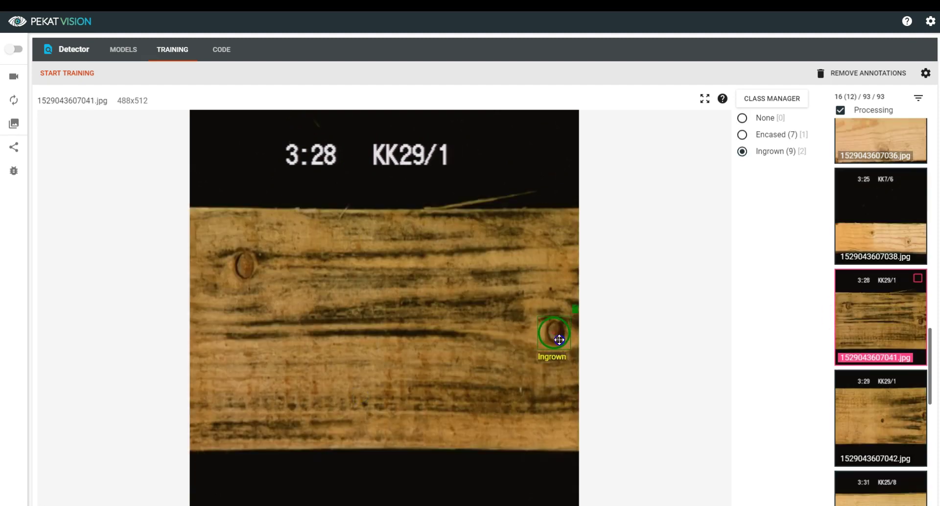
{"action": "left_click", "coordinate": [247, 269]}
{"action": "key", "text": "Right"}
{"action": "left_click_drag", "start_coordinate": [386, 315], "coordinate": [395, 334]}
Step: Annotate the two knots in 1529043607050.jpg as Encased and mark the four knots in 1529043607051.jpg
{"action": "key", "text": "Right"}
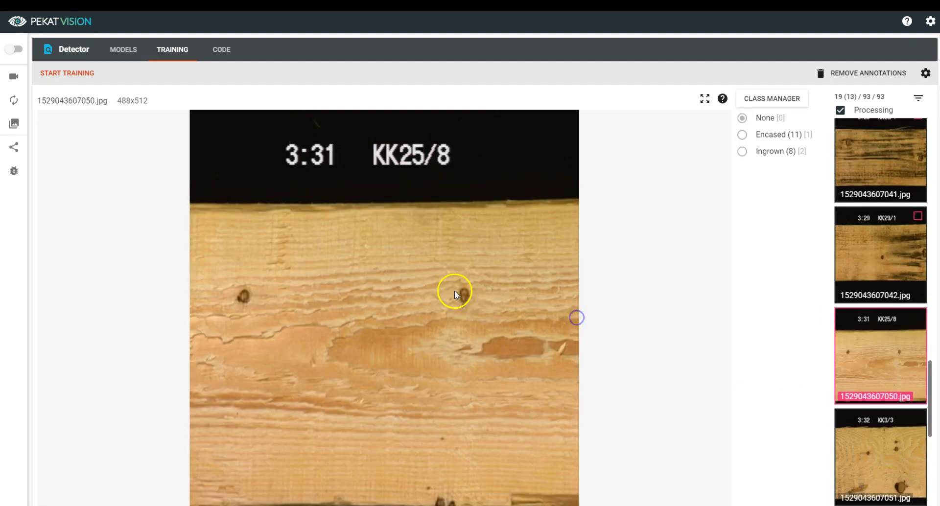
{"action": "left_click_drag", "start_coordinate": [252, 306], "coordinate": [253, 307]}
{"action": "key", "text": "Right"}
{"action": "left_click_drag", "start_coordinate": [447, 417], "coordinate": [491, 438]}
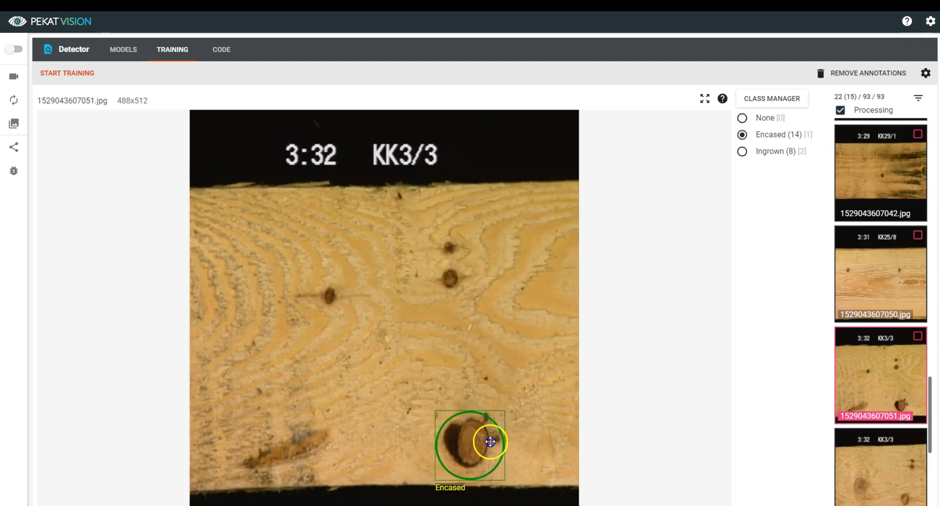
{"action": "left_click_drag", "start_coordinate": [444, 272], "coordinate": [459, 286]}
{"action": "key", "text": "2"}
{"action": "left_click_drag", "start_coordinate": [326, 291], "coordinate": [335, 296]}
{"action": "left_click_drag", "start_coordinate": [452, 255], "coordinate": [445, 261]}
Step: Annotate four knots in 1529043607052.jpg, classifying the largest one as Ingrown
{"action": "left_click", "coordinate": [880, 430]}
{"action": "left_click_drag", "start_coordinate": [471, 394], "coordinate": [507, 433]}
{"action": "left_click_drag", "start_coordinate": [510, 263], "coordinate": [530, 287]}
{"action": "key", "text": "1"}
{"action": "left_click", "coordinate": [493, 420]}
Step: Annotate two knots in 1529043607054.jpg, one in 1529043607055.jpg and two in 1529043607061.jpg, assigning Encased or Ingrown to each
{"action": "key", "text": "1"}
{"action": "left_click", "coordinate": [525, 277]}
{"action": "left_click_drag", "start_coordinate": [507, 233], "coordinate": [534, 260]}
{"action": "left_click_drag", "start_coordinate": [257, 309], "coordinate": [348, 403]}
{"action": "key", "text": "2"}
{"action": "key", "text": "Right"}
{"action": "left_click_drag", "start_coordinate": [426, 284], "coordinate": [461, 319]}
{"action": "key", "text": "1"}
{"action": "left_click_drag", "start_coordinate": [247, 296], "coordinate": [267, 322]}
{"action": "key", "text": "Right"}
{"action": "left_click_drag", "start_coordinate": [479, 311], "coordinate": [512, 344]}
{"action": "scroll", "coordinate": [866, 390], "scroll_direction": "down", "scroll_amount": 3}
{"action": "left_click", "coordinate": [867, 392]}
{"action": "left_click_drag", "start_coordinate": [398, 350], "coordinate": [431, 383]}
{"action": "key", "text": "2"}
{"action": "left_click_drag", "start_coordinate": [209, 344], "coordinate": [238, 363]}
Step: Annotate one knot each in 1529043607062.jpg, 1529043607064.jpg and 1529043607068.jpg, classifying the large one in 1529043607068.jpg as Ingrown
{"action": "key", "text": "Right"}
{"action": "left_click_drag", "start_coordinate": [465, 364], "coordinate": [500, 401]}
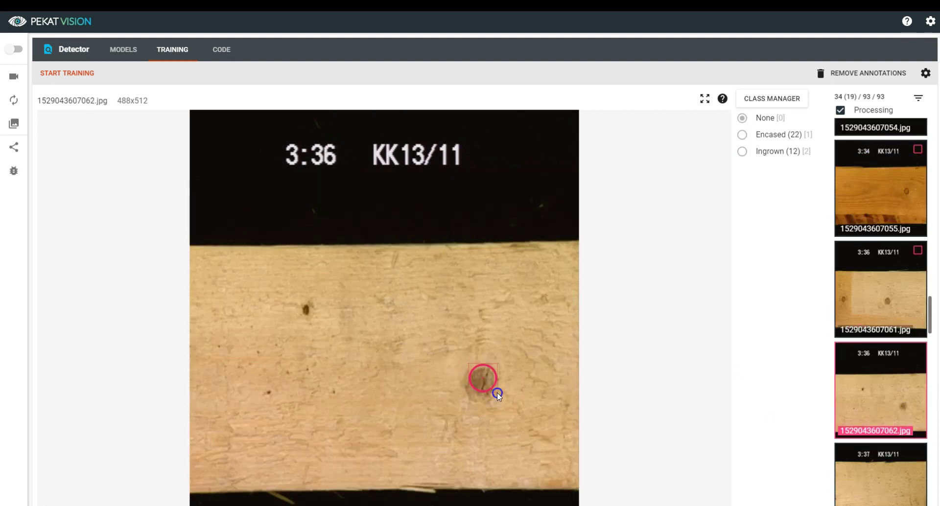
{"action": "key", "text": "1"}
{"action": "key", "text": "Right"}
{"action": "left_click_drag", "start_coordinate": [447, 374], "coordinate": [493, 427]}
{"action": "key", "text": "1"}
{"action": "key", "text": "Right"}
{"action": "left_click_drag", "start_coordinate": [241, 277], "coordinate": [318, 355]}
{"action": "key", "text": "1"}
{"action": "key", "text": "2"}
Step: Annotate the large knot in 1529043607071.jpg and two knots in 1529043607076.jpg as Ingrown
{"action": "scroll", "coordinate": [889, 458], "scroll_direction": "down", "scroll_amount": 2}
{"action": "left_click", "coordinate": [881, 394]}
{"action": "left_click_drag", "start_coordinate": [237, 361], "coordinate": [298, 438]}
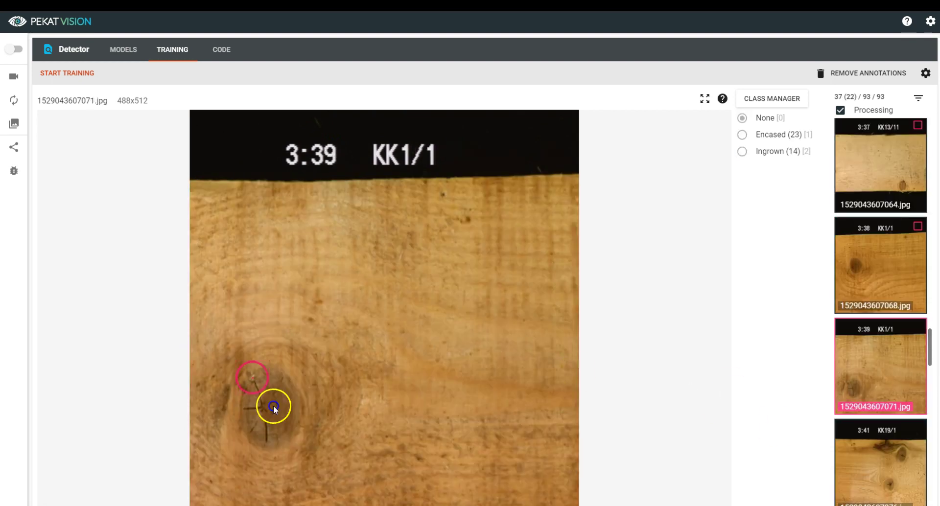
{"action": "key", "text": "2"}
{"action": "left_click", "coordinate": [881, 389]}
{"action": "left_click_drag", "start_coordinate": [398, 359], "coordinate": [458, 420]}
{"action": "left_click_drag", "start_coordinate": [451, 230], "coordinate": [508, 288]}
Step: Annotate the two knots in 1529043607078.jpg as Encased, including the one at the board's lower edge
{"action": "key", "text": "Right"}
{"action": "left_click_drag", "start_coordinate": [404, 388], "coordinate": [446, 431]}
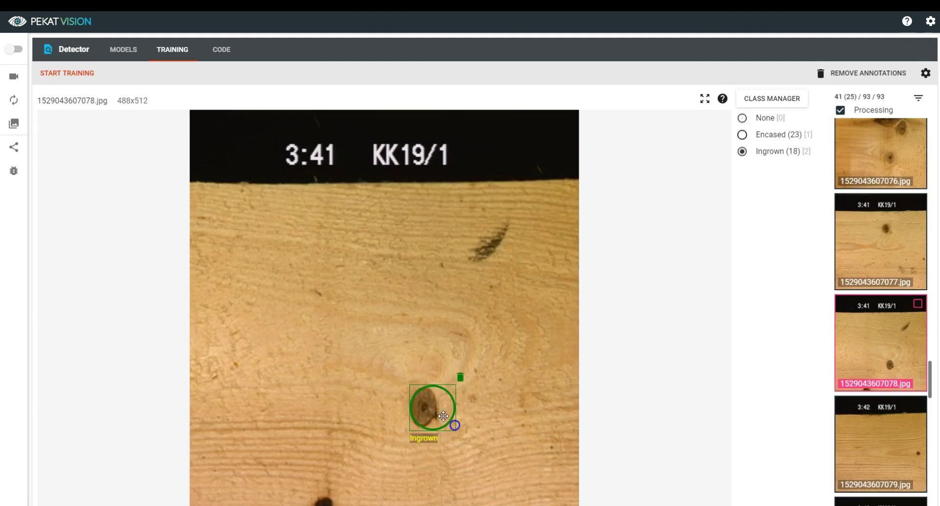
{"action": "key", "text": "1"}
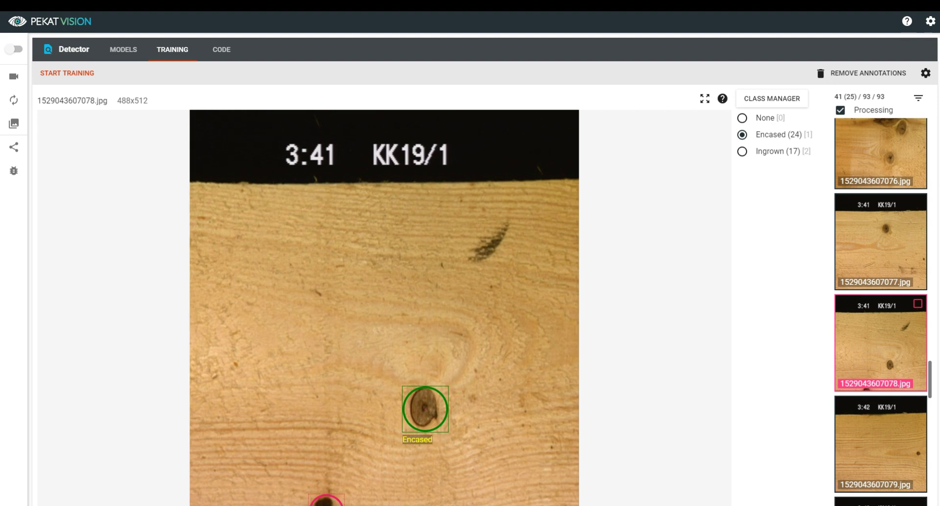
{"action": "left_click_drag", "start_coordinate": [308, 494], "coordinate": [344, 505]}
{"action": "left_click_drag", "start_coordinate": [334, 505], "coordinate": [333, 505]}
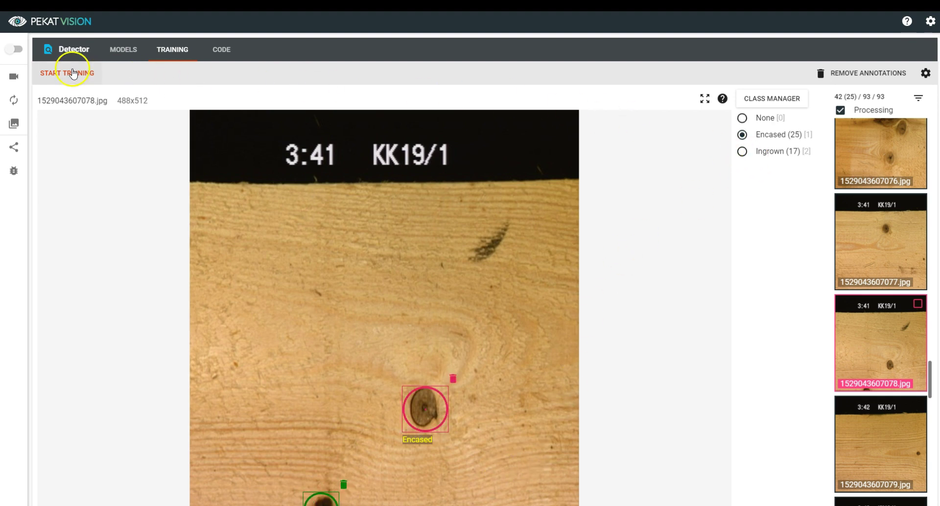
Step: Train the model with horizontal and vertical flip and the balance network type, ending training once the loss curve levels off
{"action": "left_click", "coordinate": [76, 75]}
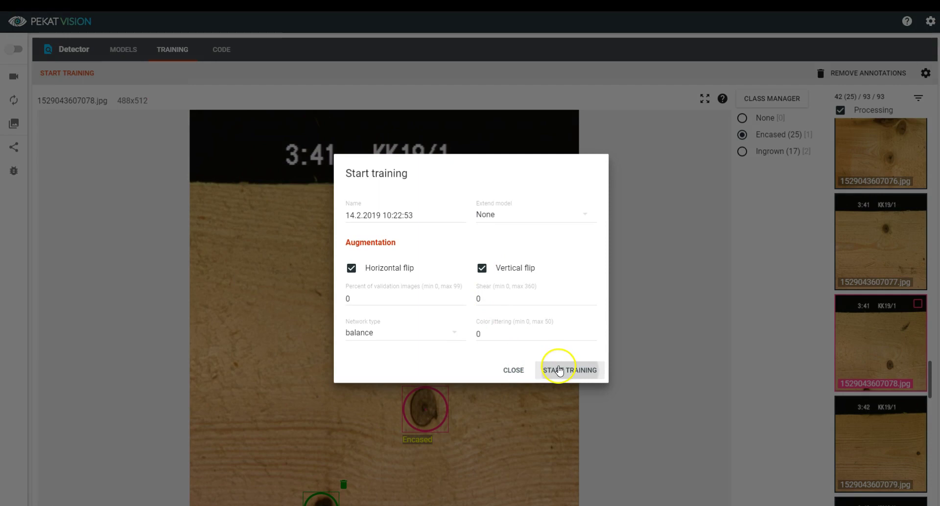
{"action": "left_click", "coordinate": [561, 371]}
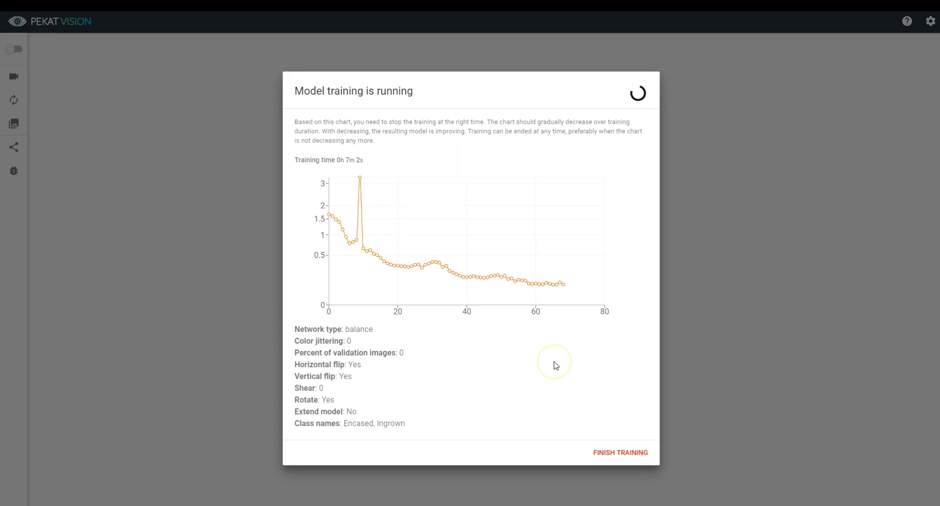
{"action": "mouse_move", "coordinate": [564, 291]}
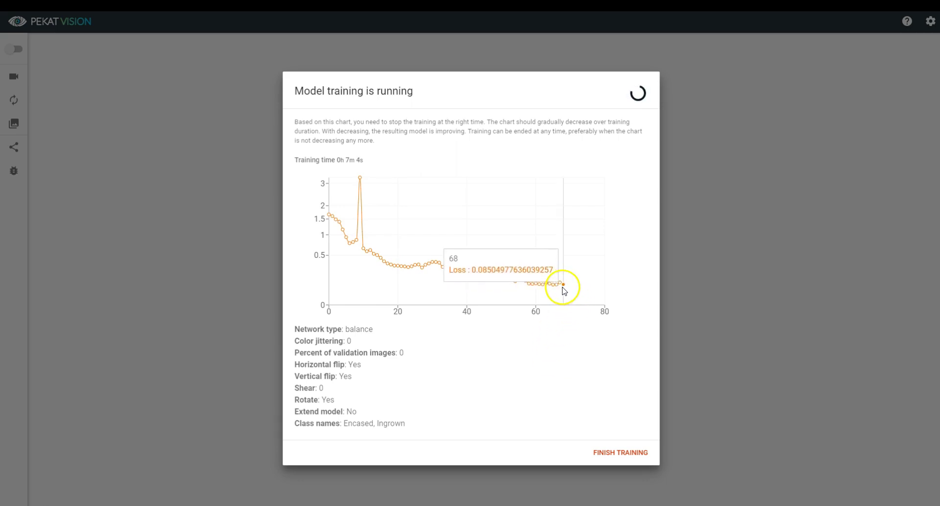
{"action": "left_click", "coordinate": [613, 452]}
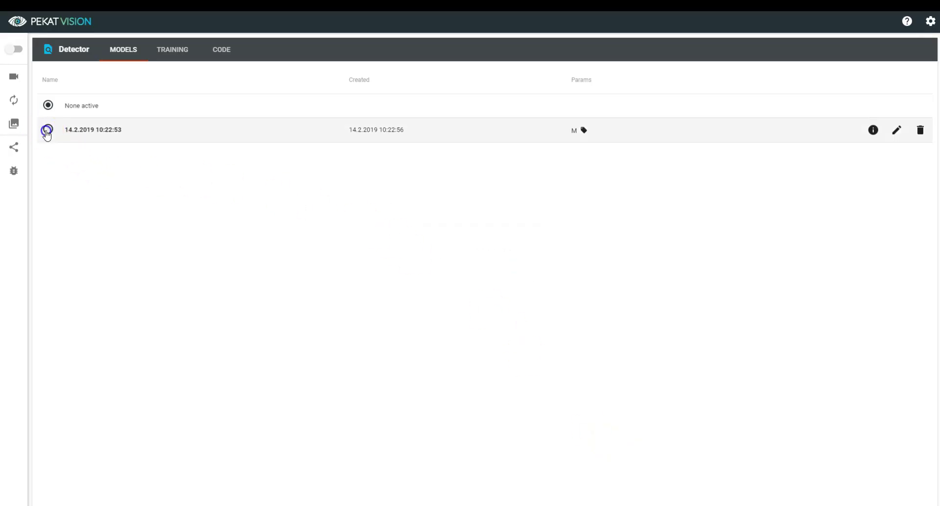
Step: Activate the newly trained model and filter its preview to show only images that are not annotated
{"action": "left_click", "coordinate": [47, 129]}
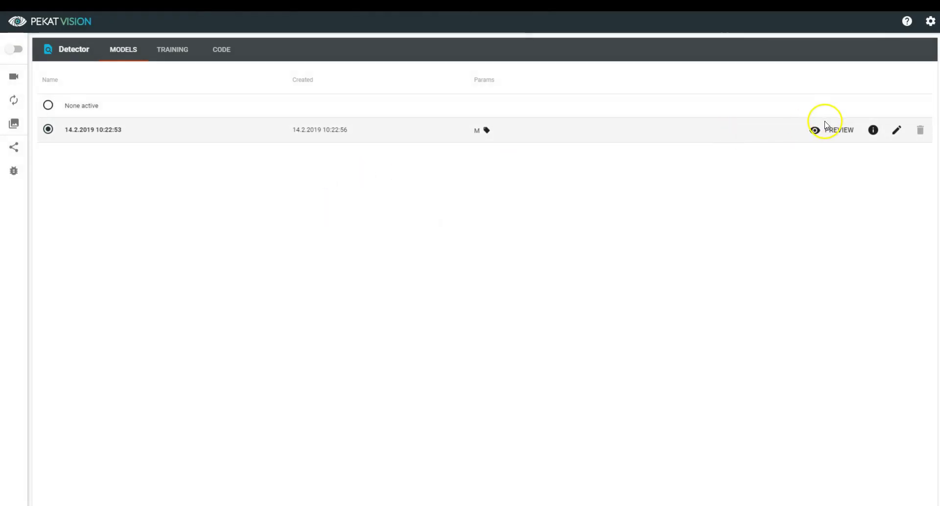
{"action": "left_click", "coordinate": [833, 130]}
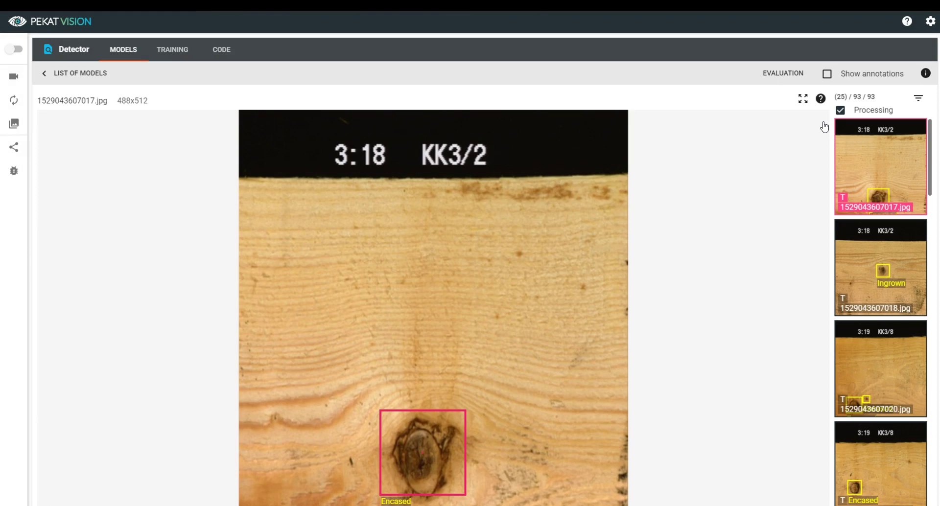
{"action": "left_click", "coordinate": [919, 98]}
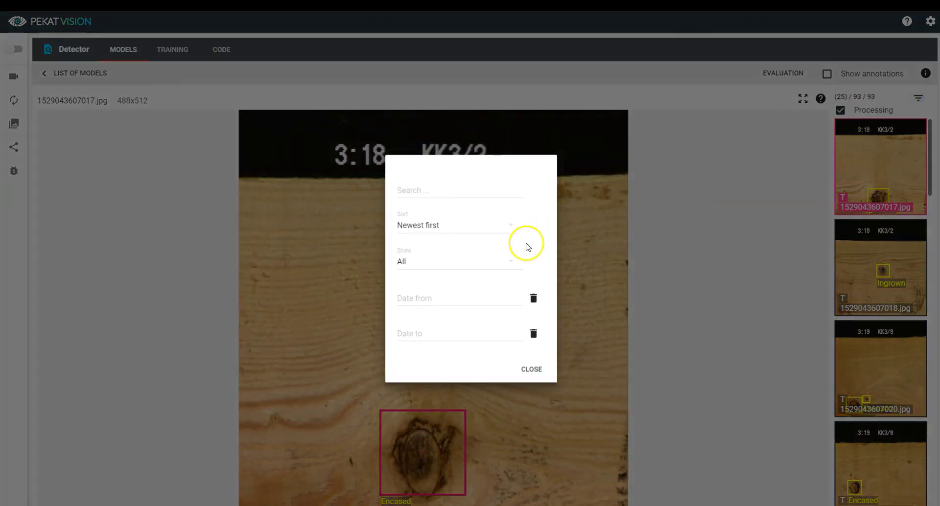
{"action": "left_click", "coordinate": [507, 261]}
{"action": "left_click", "coordinate": [452, 311]}
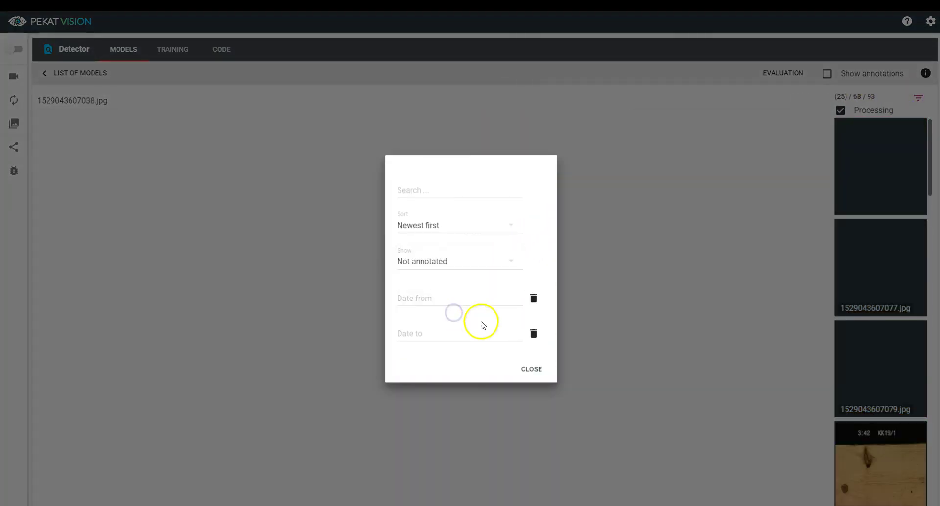
{"action": "left_click", "coordinate": [532, 369]}
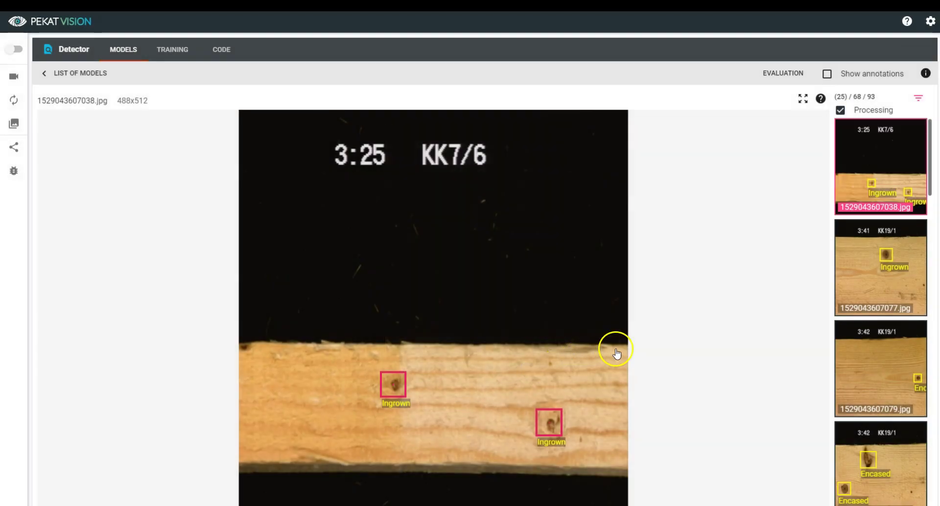
Step: Examine the detected knots and their classes in the unannotated images 1529043607077.jpg and 1529043607079.jpg through 1529043607082.jpg
{"action": "left_click", "coordinate": [857, 279]}
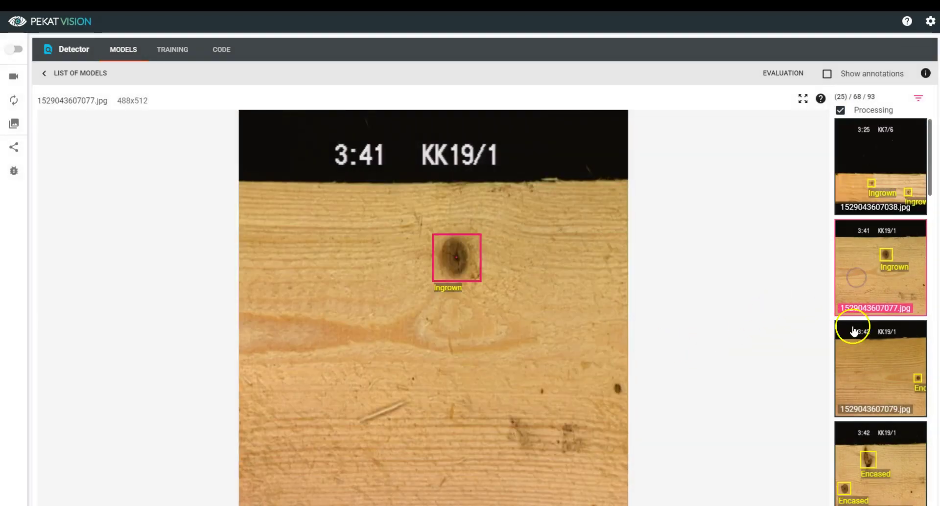
{"action": "left_click", "coordinate": [853, 354]}
{"action": "left_click", "coordinate": [860, 396]}
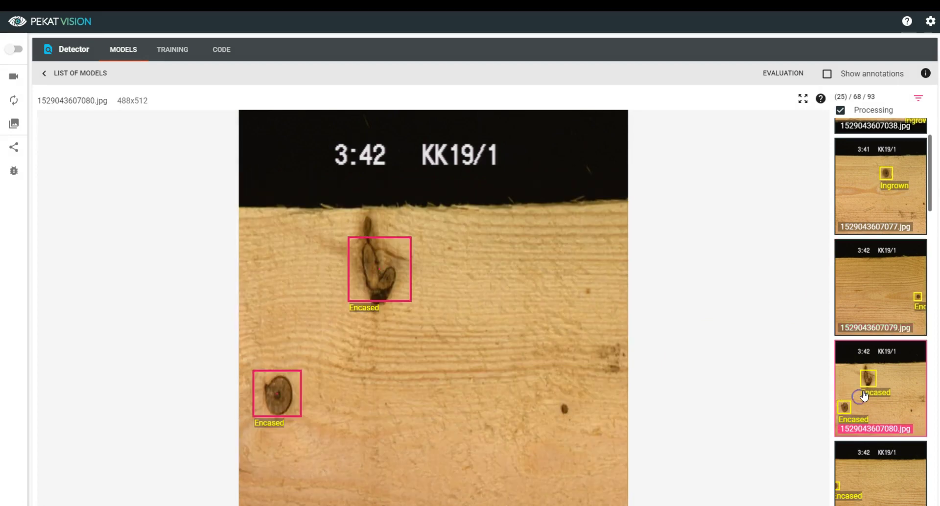
{"action": "left_click", "coordinate": [872, 408]}
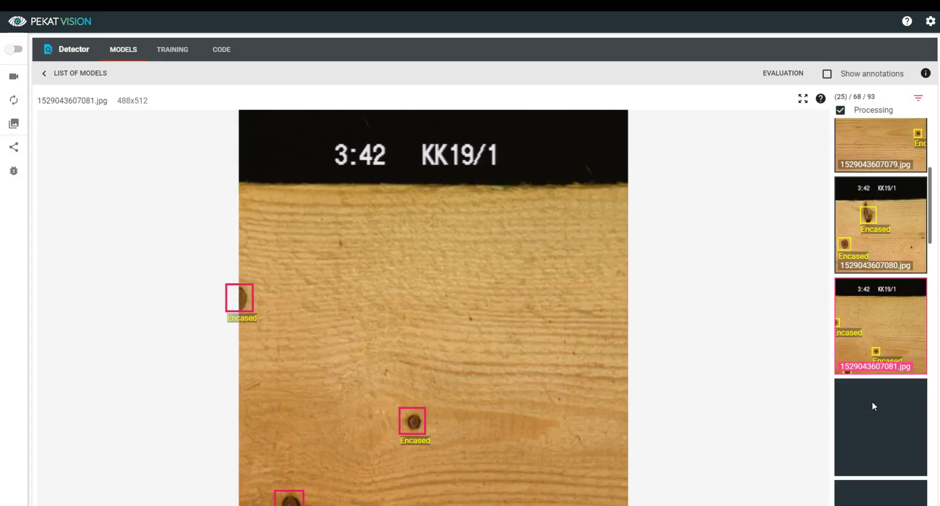
{"action": "left_click", "coordinate": [875, 411]}
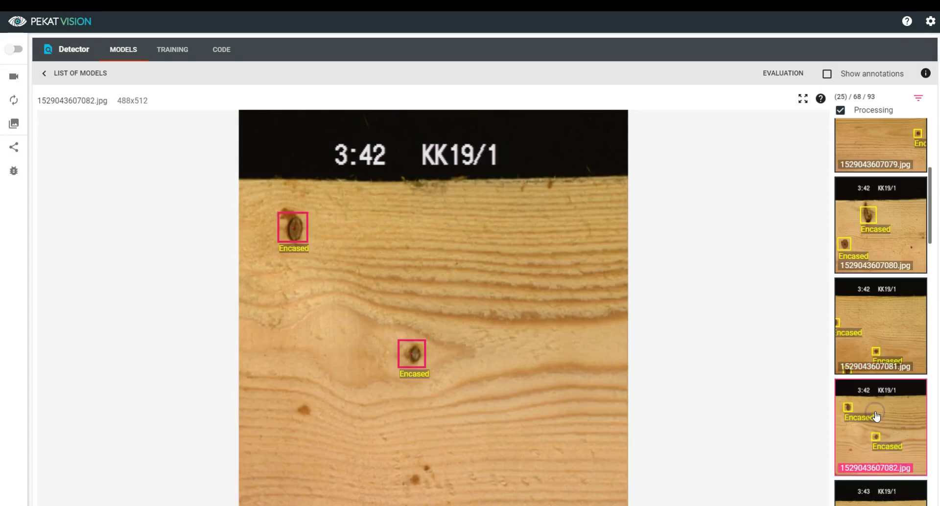
Step: Add and save an enabled evaluation rule requiring the Edge length of the Encased class to be less than 50
{"action": "left_click", "coordinate": [794, 74]}
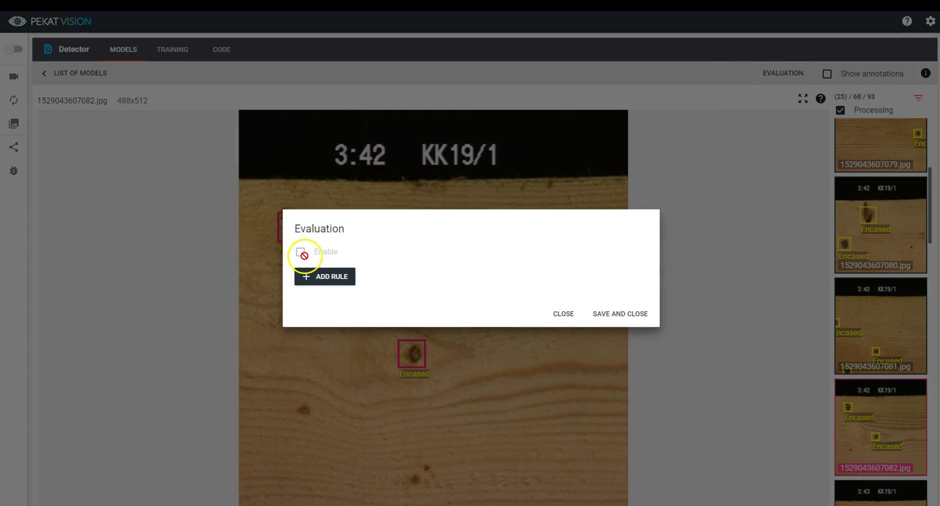
{"action": "left_click", "coordinate": [312, 276]}
{"action": "left_click", "coordinate": [319, 269]}
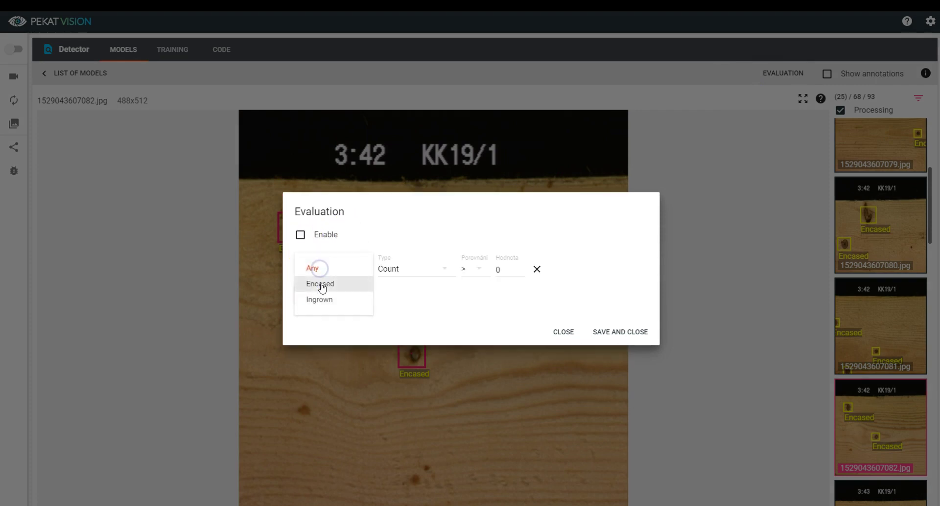
{"action": "left_click", "coordinate": [321, 284]}
{"action": "left_click", "coordinate": [406, 271]}
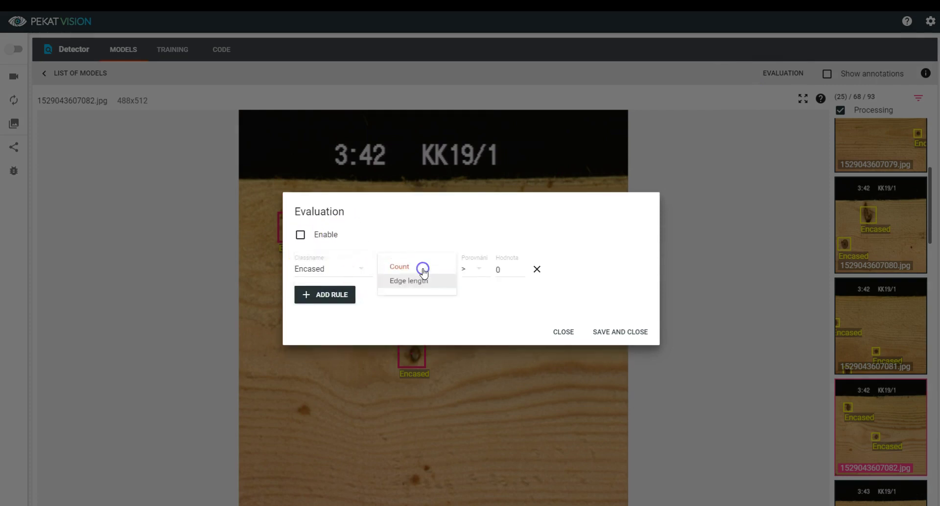
{"action": "left_click", "coordinate": [402, 287]}
{"action": "left_click", "coordinate": [474, 276]}
{"action": "left_click", "coordinate": [476, 288]}
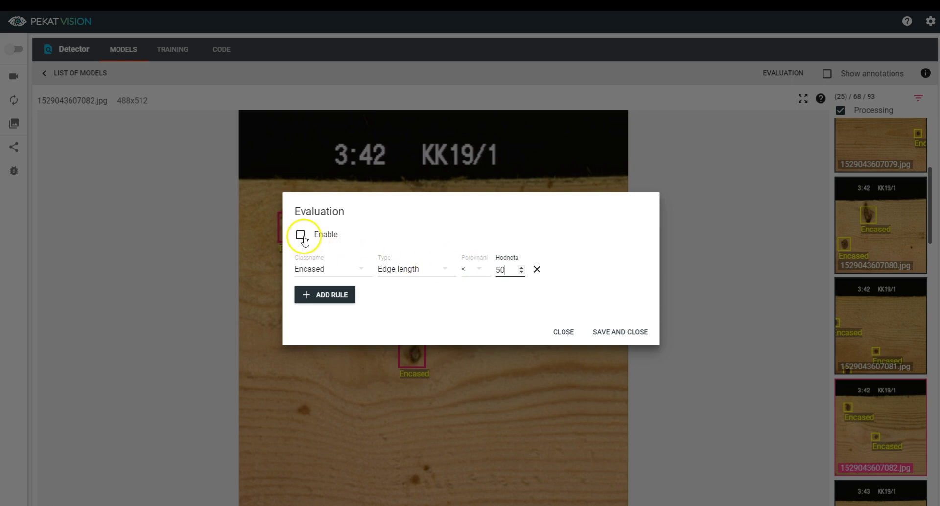
{"action": "left_click", "coordinate": [609, 331]}
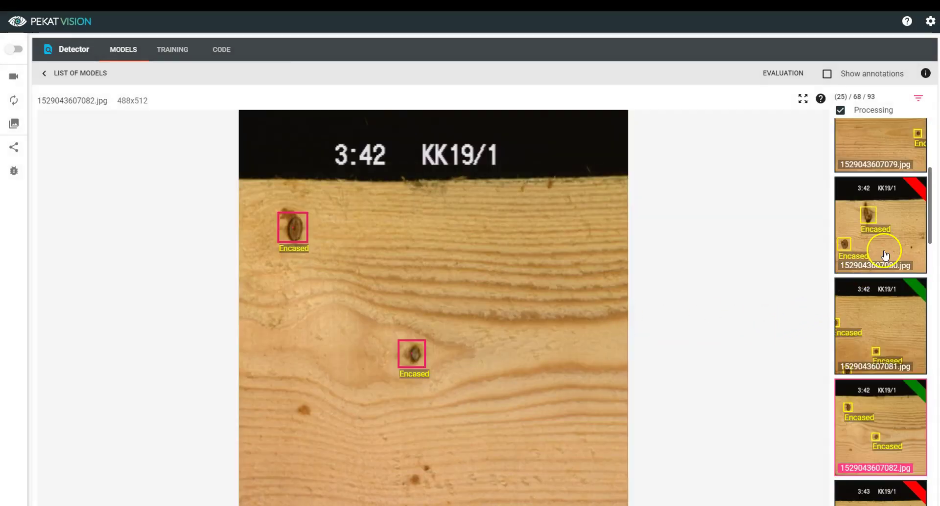
Step: Check the evaluation results against the encased knot sizes in images 1529043607080.jpg, 1529043607083.jpg to 1529043607085.jpg, 1529043607096.jpg and 1529043607098.jpg
{"action": "left_click", "coordinate": [880, 262]}
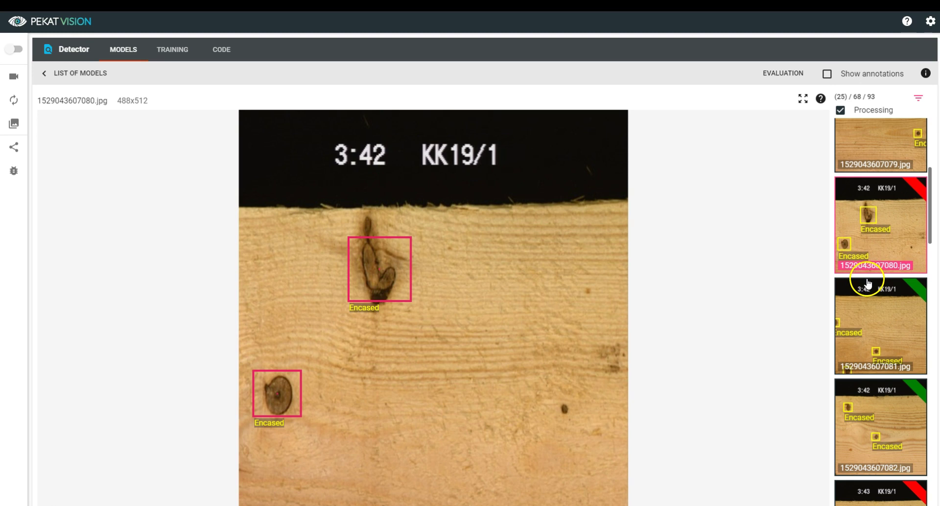
{"action": "scroll", "coordinate": [868, 288], "scroll_direction": "down", "scroll_amount": 2}
{"action": "scroll", "coordinate": [870, 289], "scroll_direction": "down", "scroll_amount": 2}
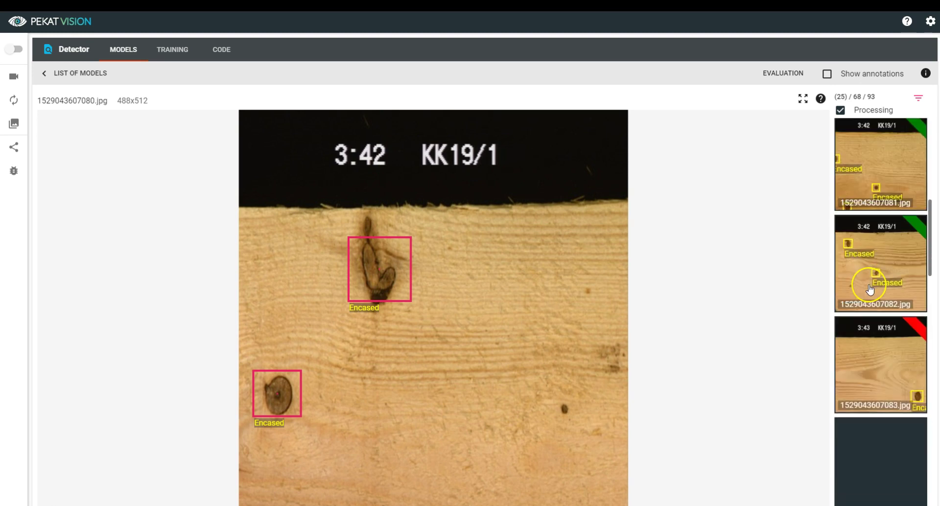
{"action": "scroll", "coordinate": [870, 290], "scroll_direction": "down", "scroll_amount": 2}
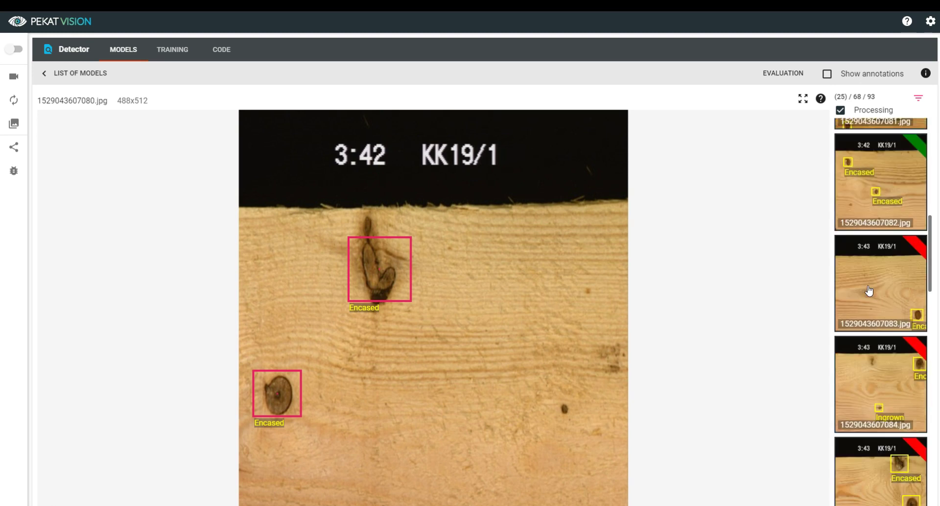
{"action": "left_click", "coordinate": [873, 289]}
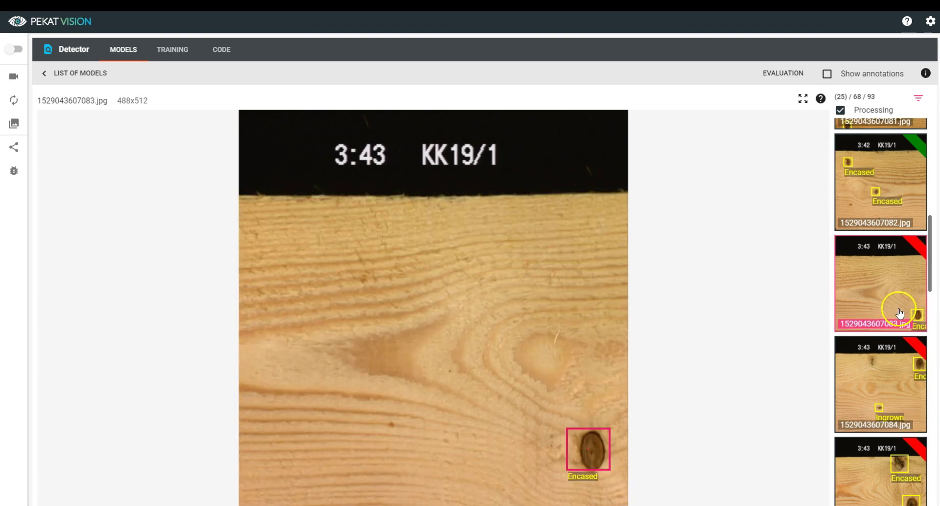
{"action": "scroll", "coordinate": [903, 374], "scroll_direction": "down", "scroll_amount": 2}
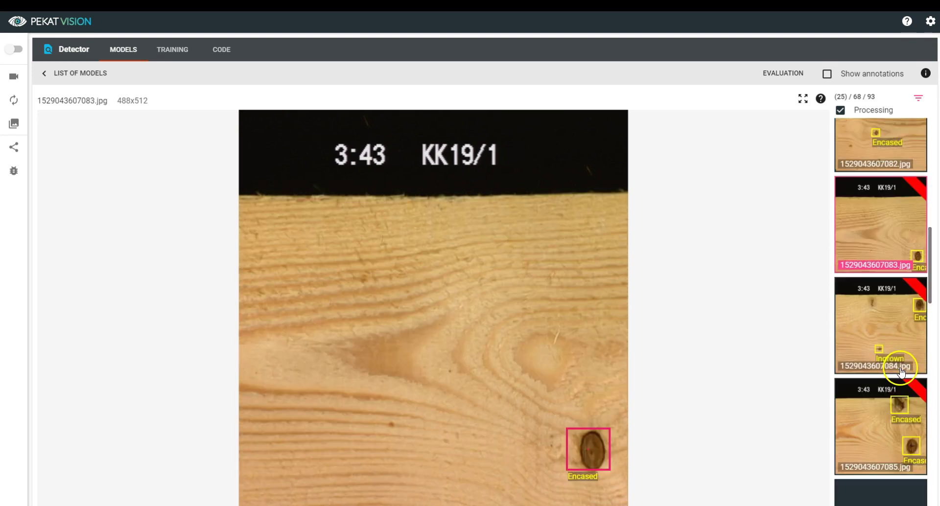
{"action": "left_click", "coordinate": [897, 344]}
{"action": "left_click", "coordinate": [895, 379]}
{"action": "scroll", "coordinate": [895, 381], "scroll_direction": "down", "scroll_amount": 2}
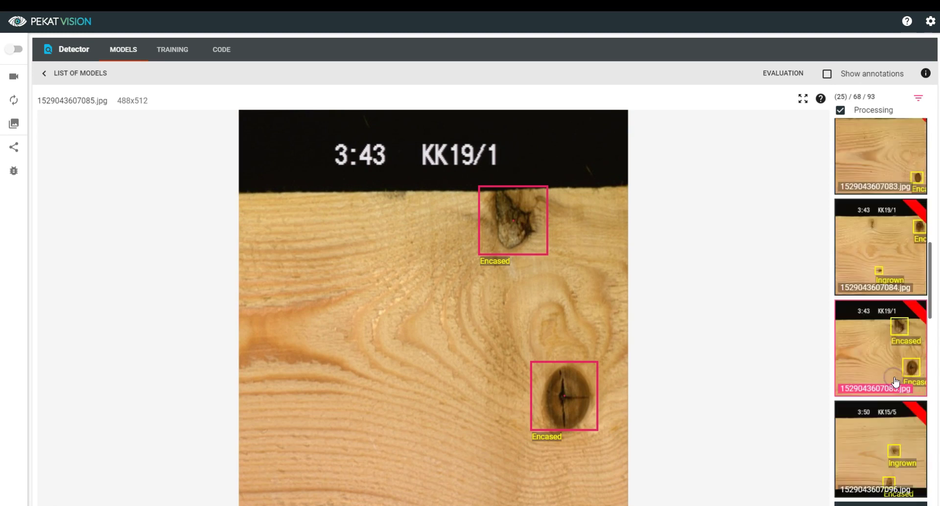
{"action": "left_click", "coordinate": [895, 395]}
{"action": "scroll", "coordinate": [895, 394], "scroll_direction": "down", "scroll_amount": 2}
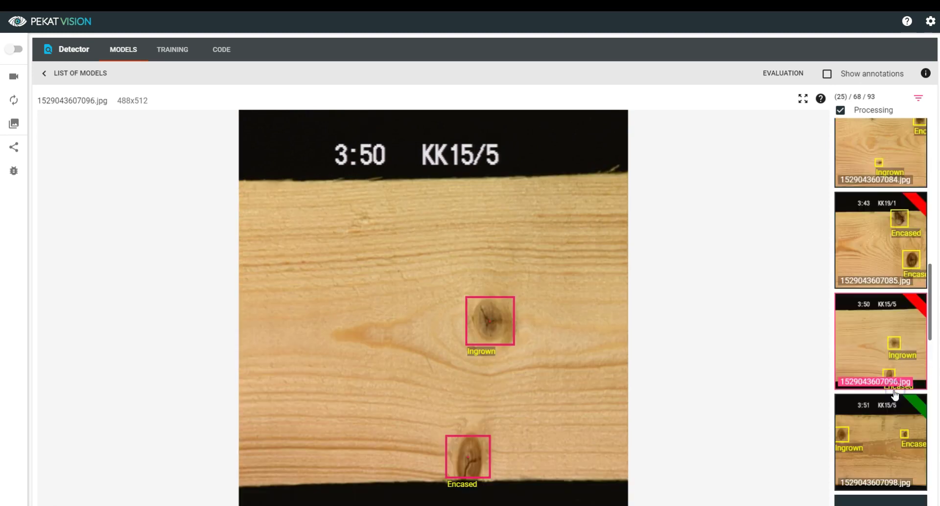
{"action": "left_click", "coordinate": [897, 422]}
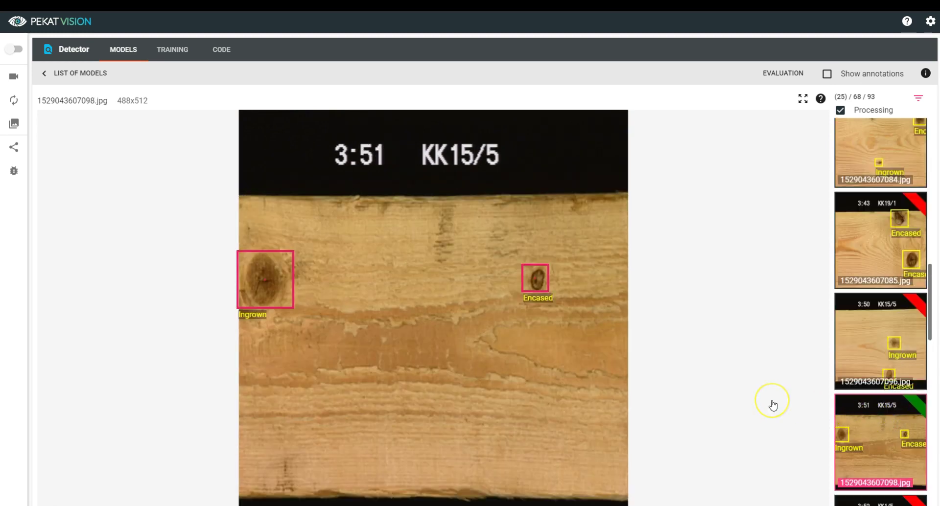